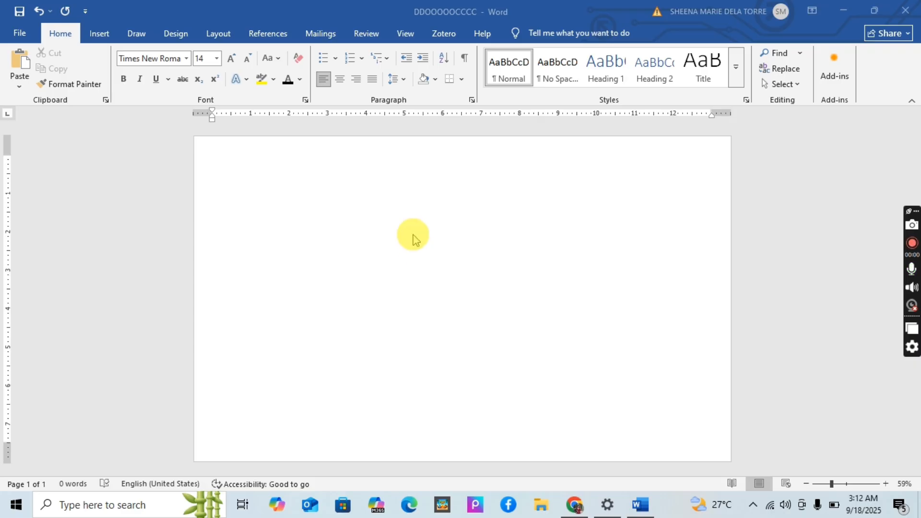
Enter the title "My Favorite Hobby" on the first line of the blank page.
click(67, 32)
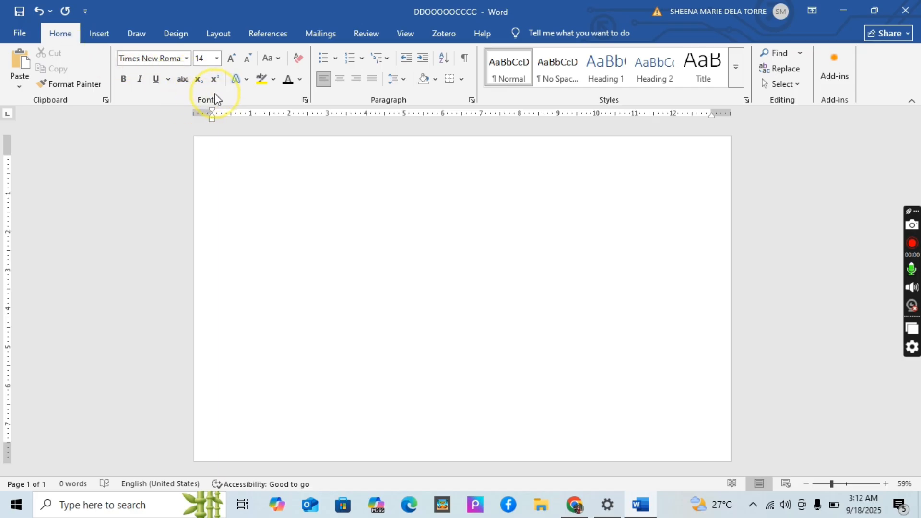
click(248, 165)
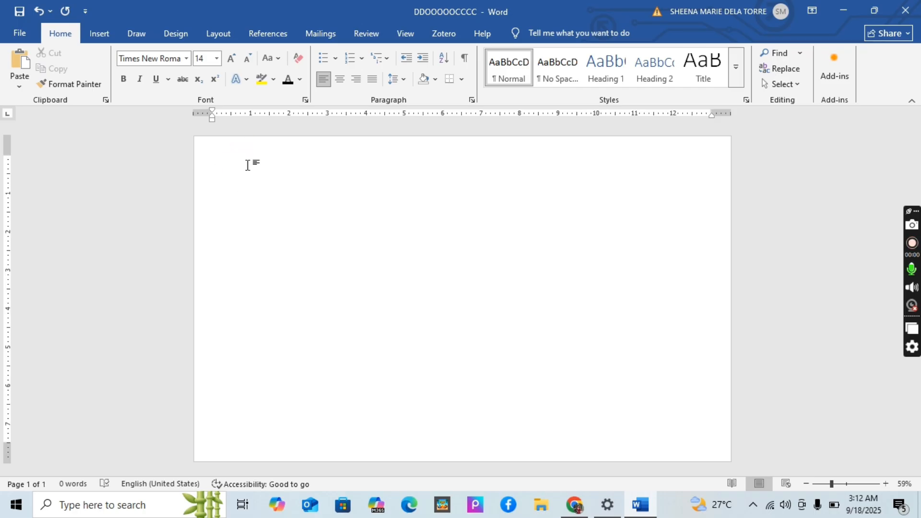
click(251, 165)
click(252, 165)
text(My)
click(256, 165)
text(Favorite)
click(252, 164)
text(H)
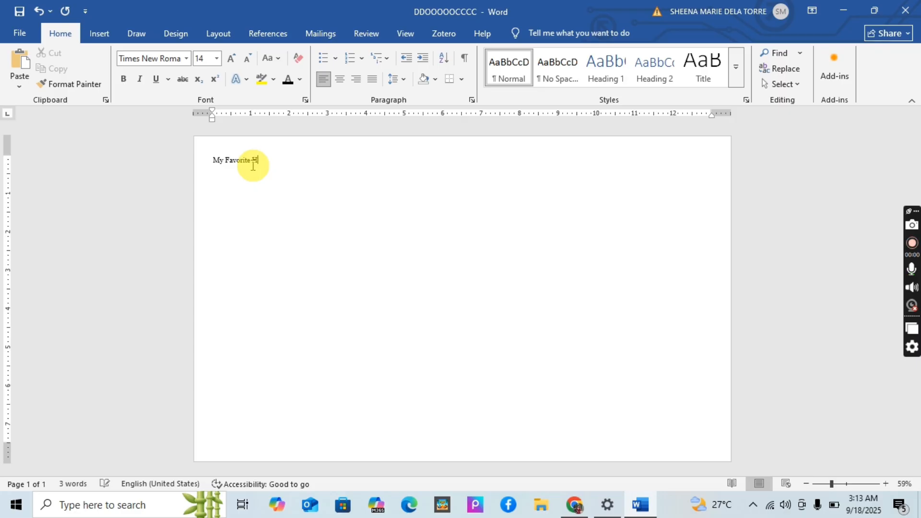
text(obby)
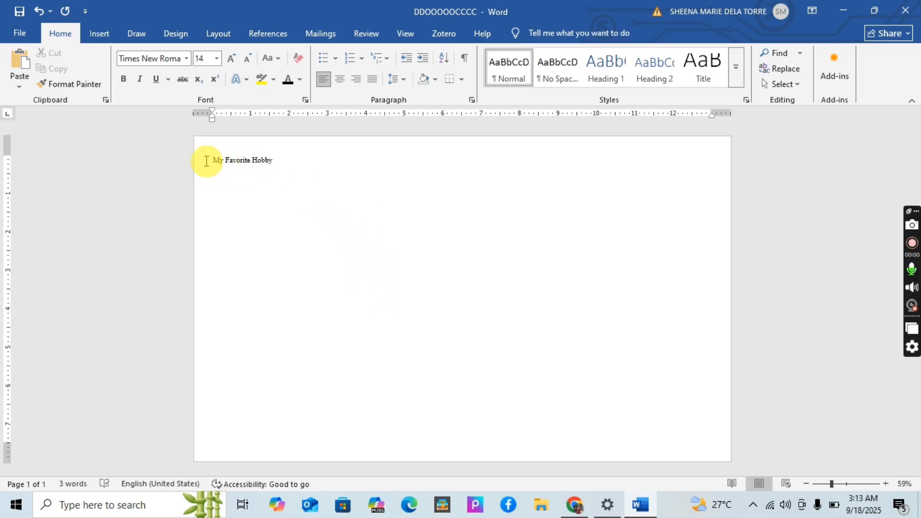
Set the font of the title "My Favorite Hobby" to Times New Roman.
mouse_move(225, 163)
mouse_down()
mouse_move(276, 169)
mouse_move(215, 168)
mouse_up()
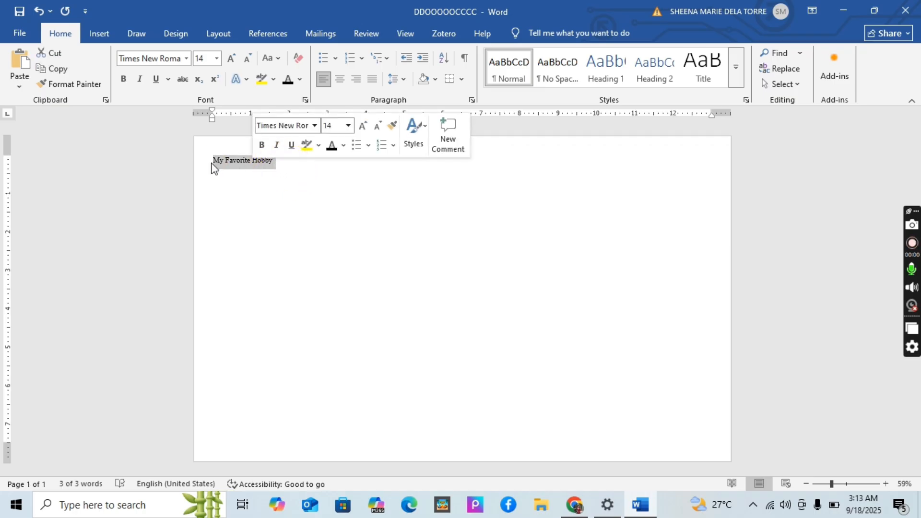
click(187, 59)
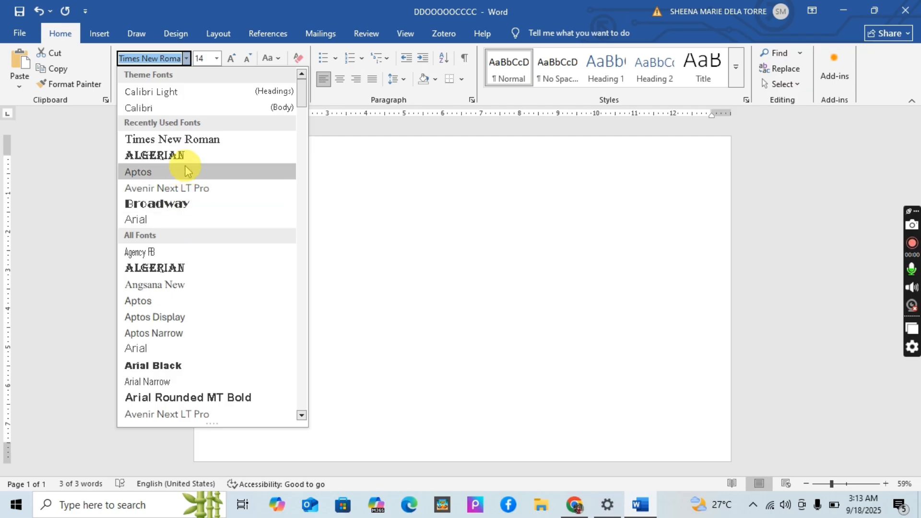
click(190, 143)
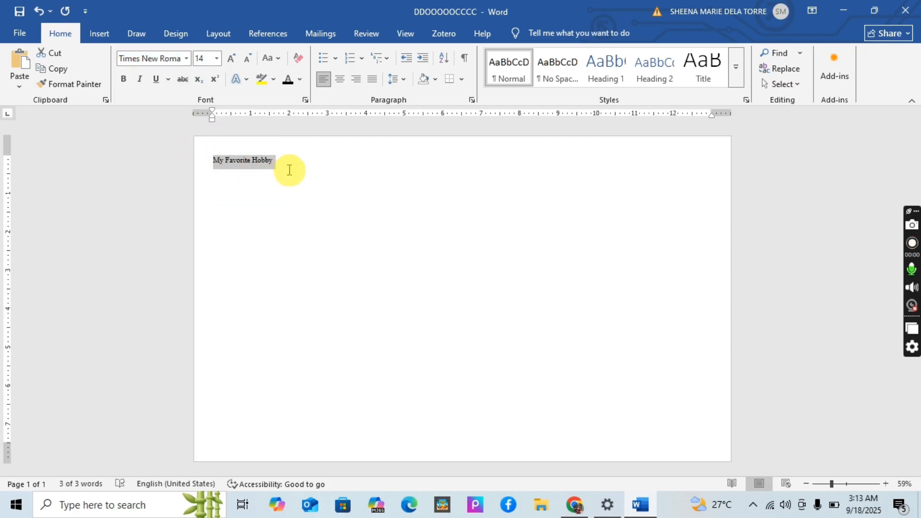
click(288, 171)
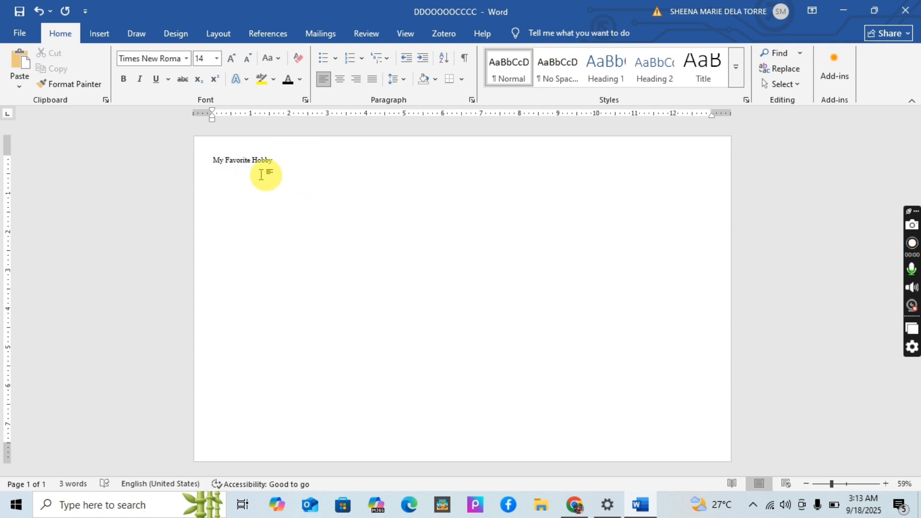
Apply bold, italic and underline formatting to the whole title "My Favorite Hobby".
drag(211, 160, 287, 154)
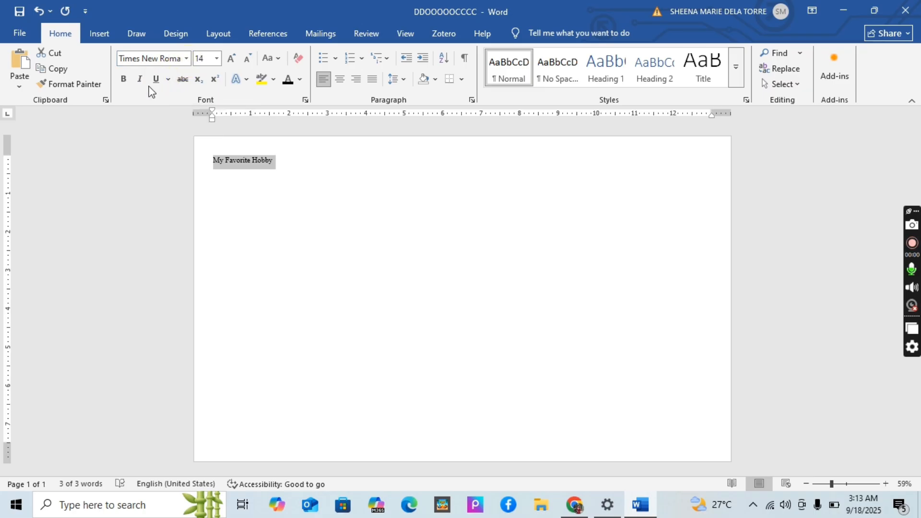
click(125, 86)
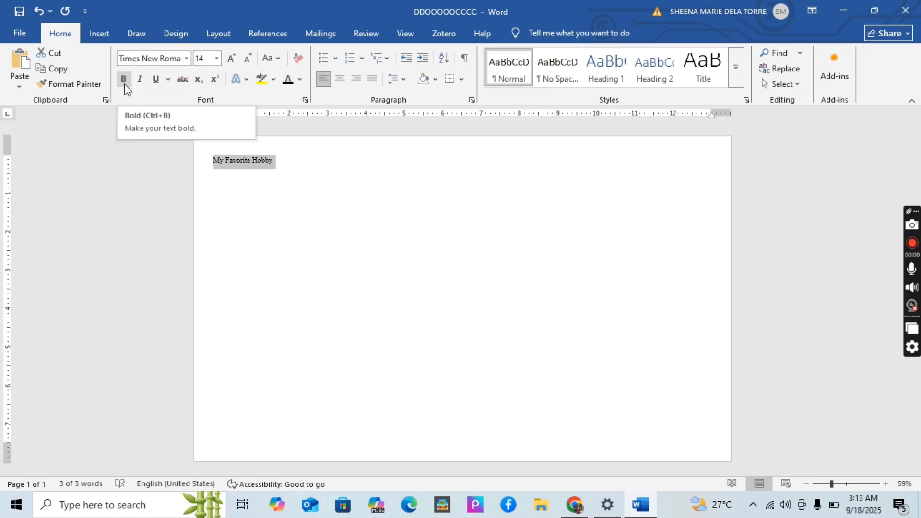
click(125, 85)
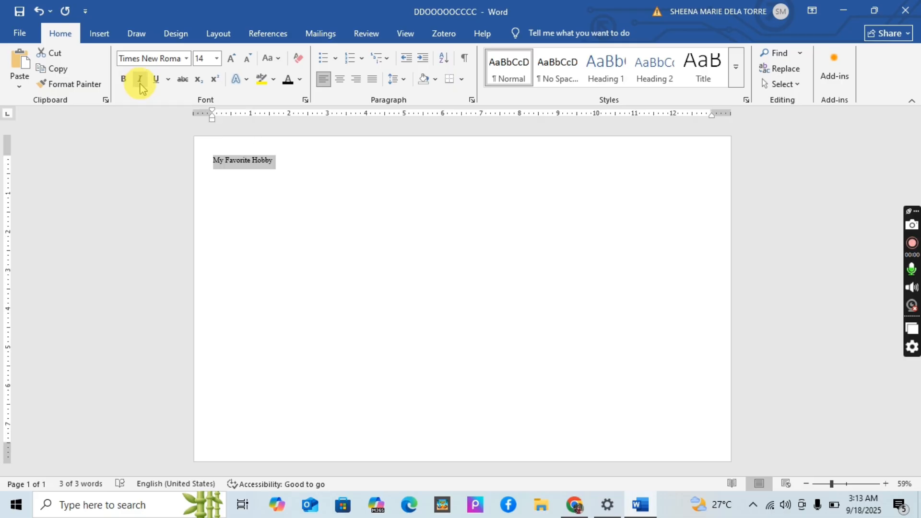
click(157, 80)
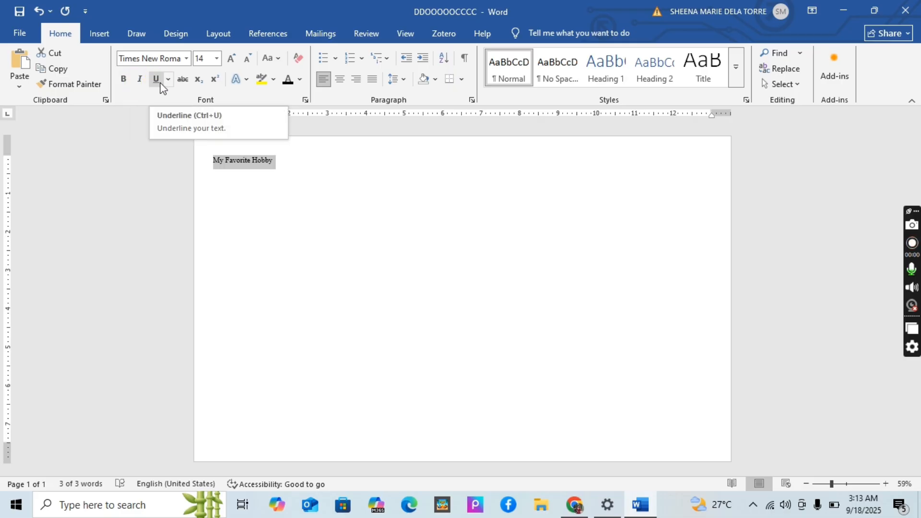
click(228, 165)
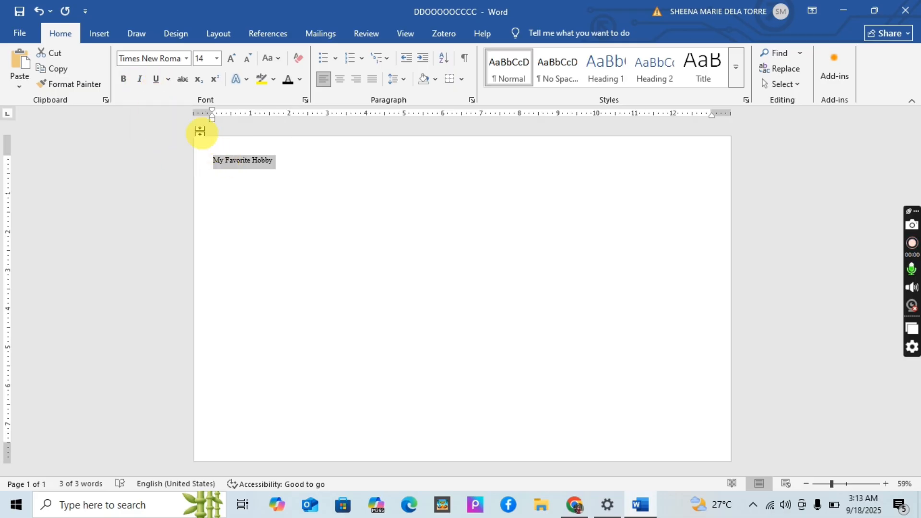
click(124, 80)
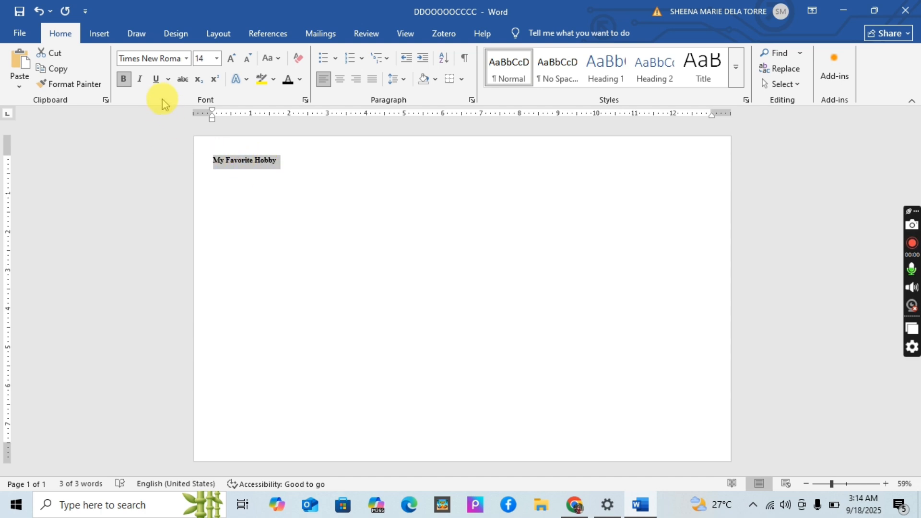
click(139, 85)
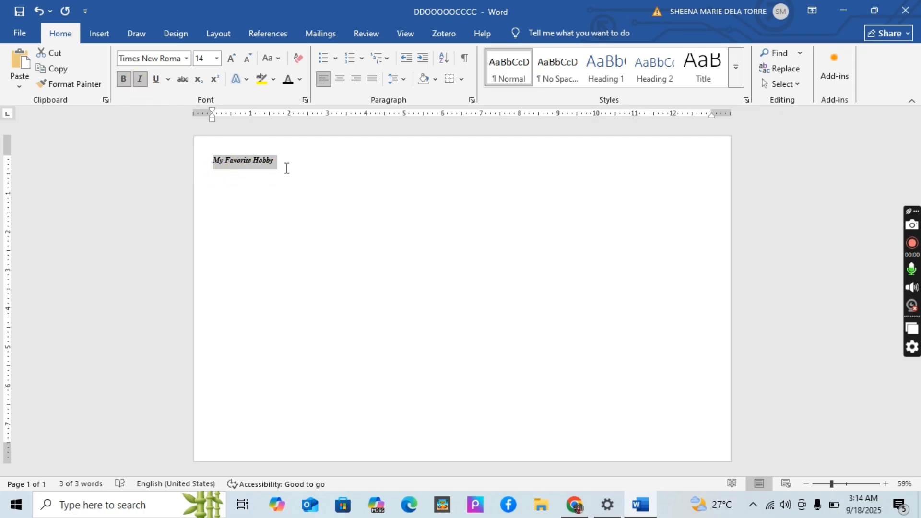
click(156, 79)
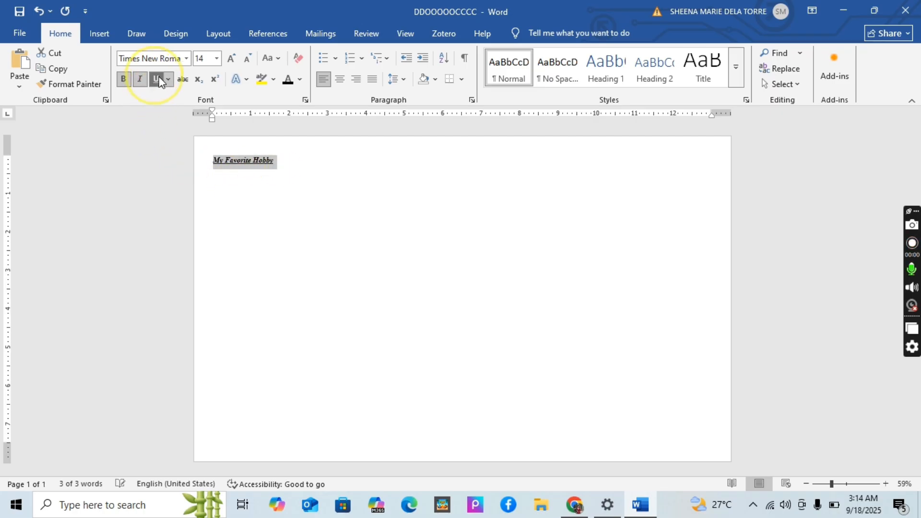
click(278, 196)
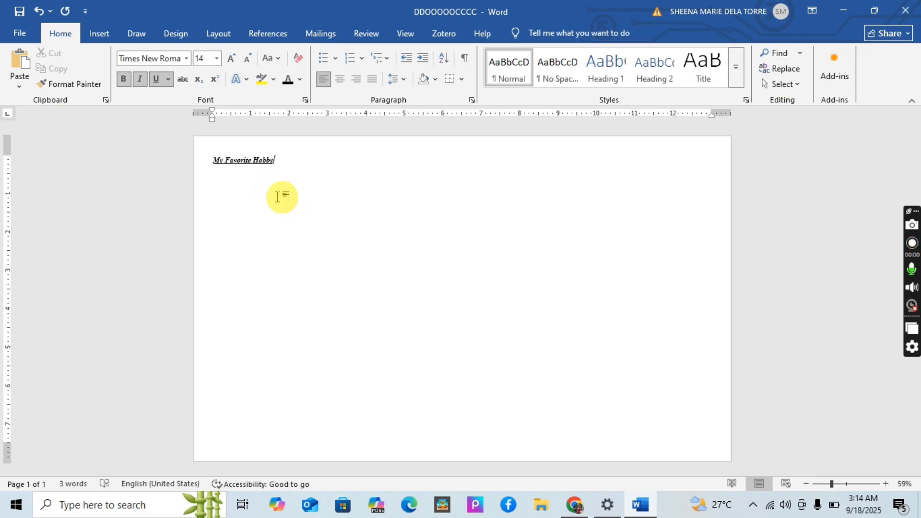
Set the font size of the whole title "My Favorite Hobby" to 48.
click(213, 158)
drag(218, 156, 282, 155)
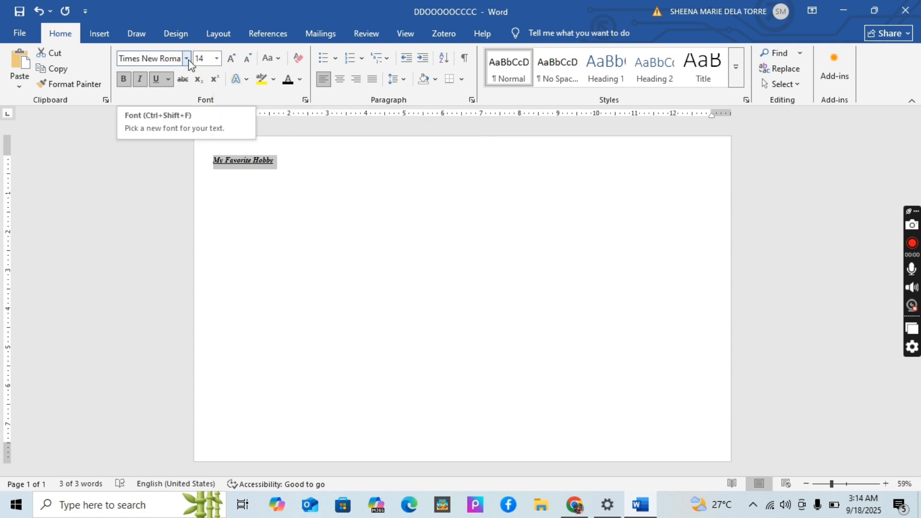
click(231, 66)
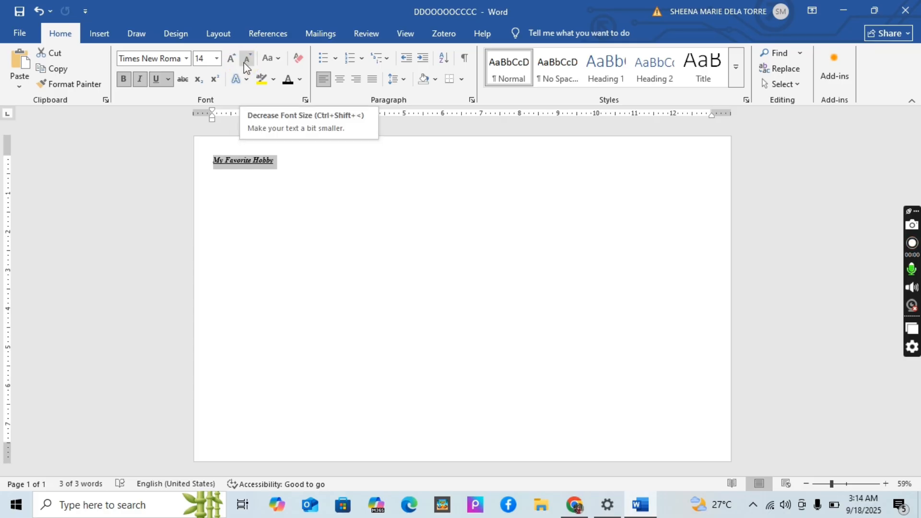
click(231, 62)
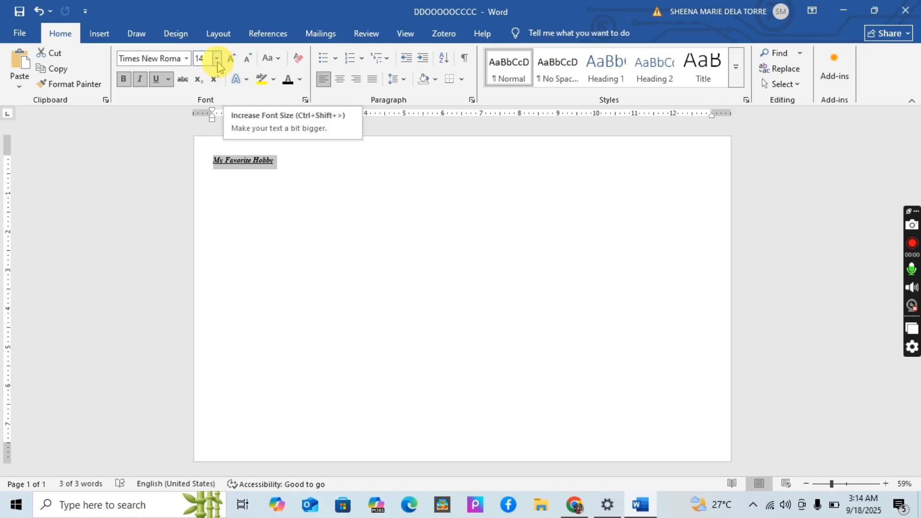
click(217, 59)
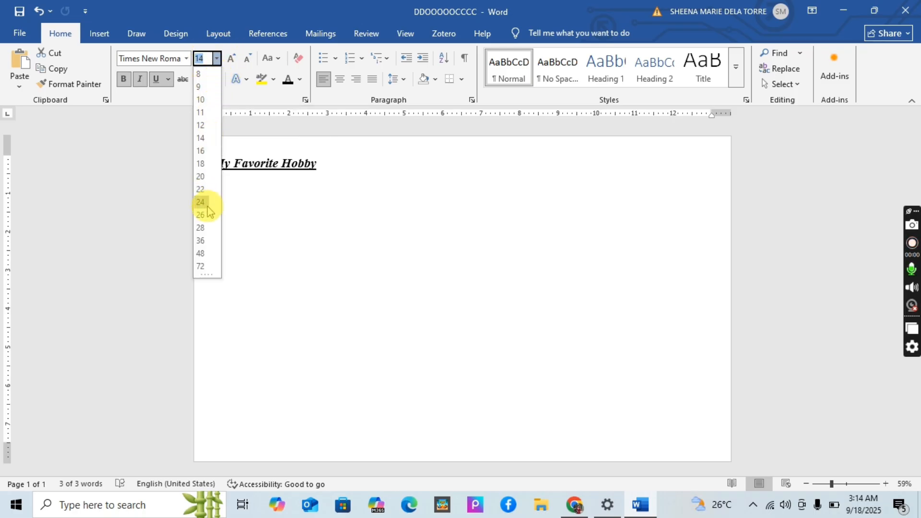
click(207, 254)
click(356, 198)
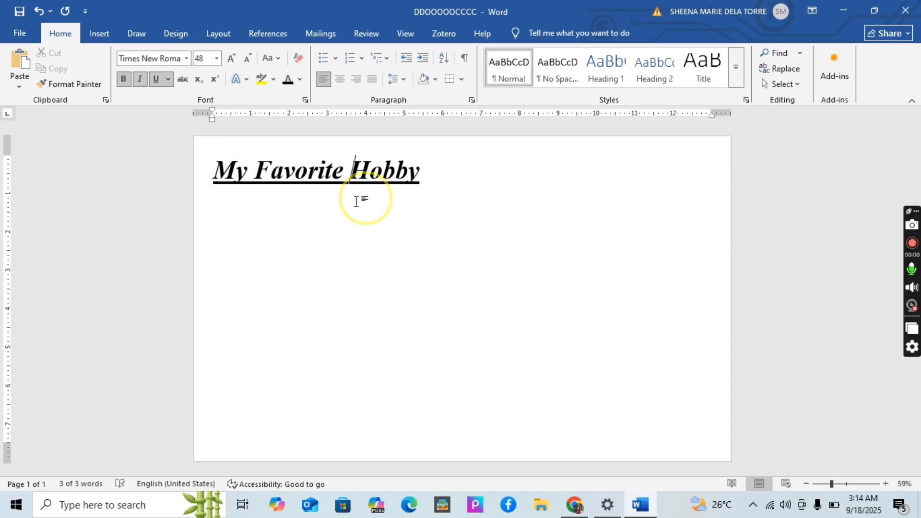
click(412, 191)
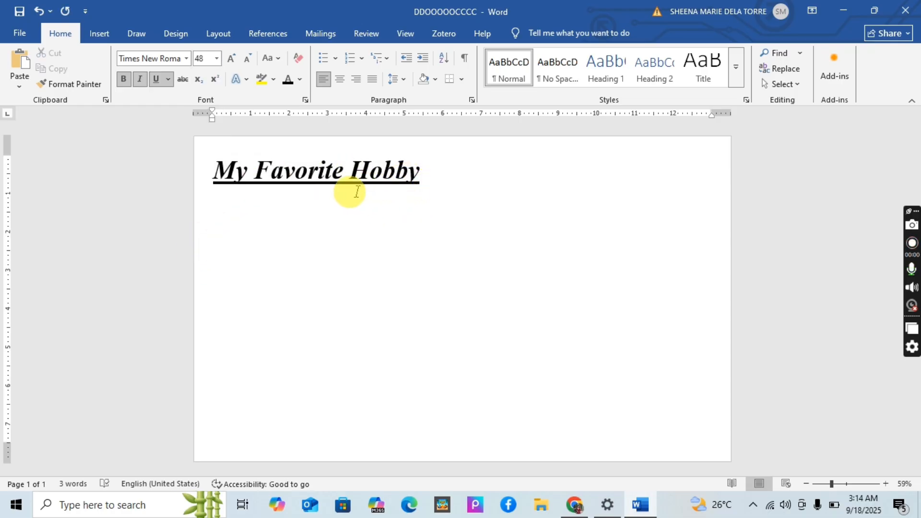
Change the font color of the whole title to the standard color Red.
click(215, 171)
click(215, 171)
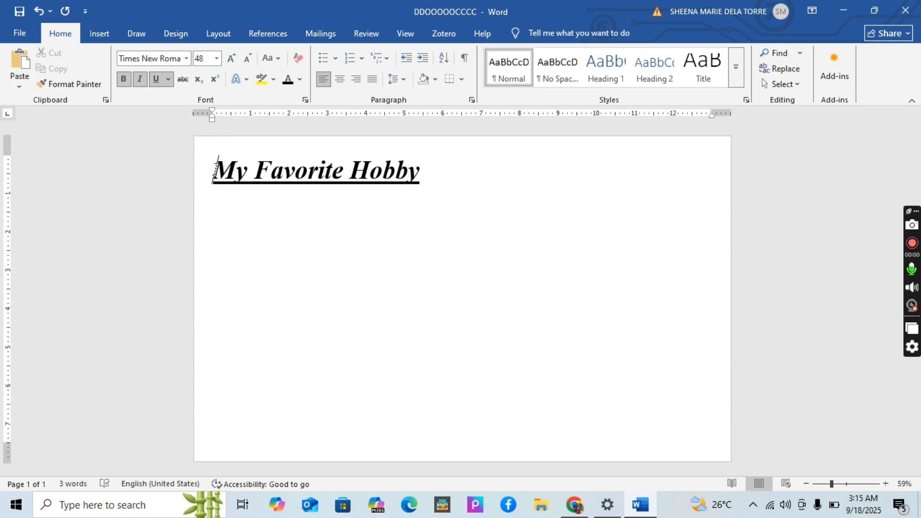
drag(214, 170, 471, 167)
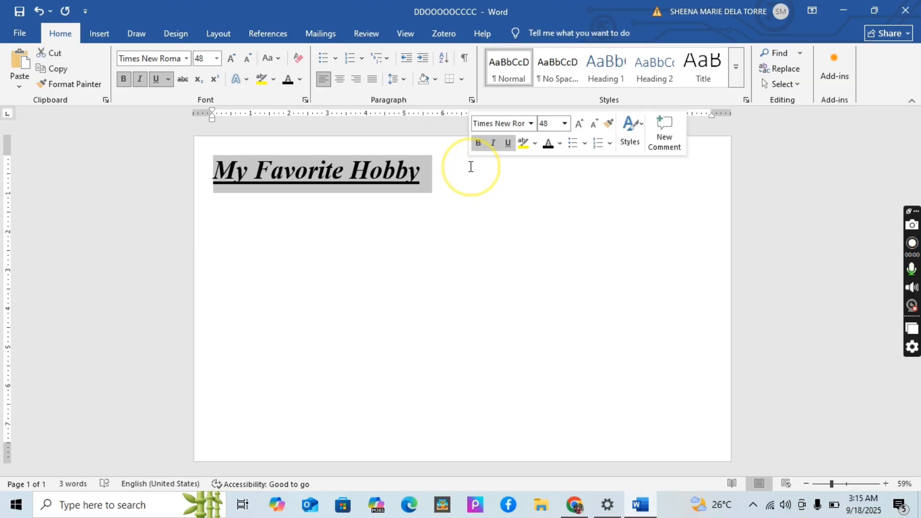
click(300, 80)
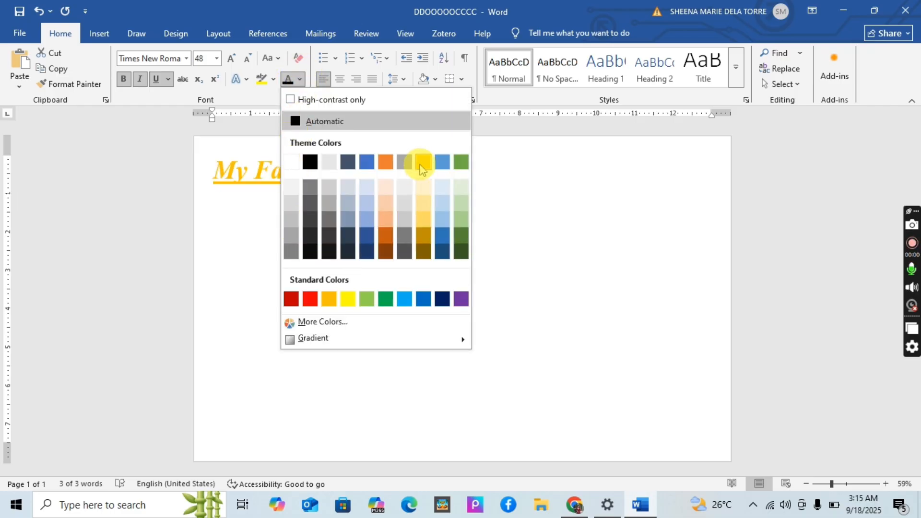
click(309, 299)
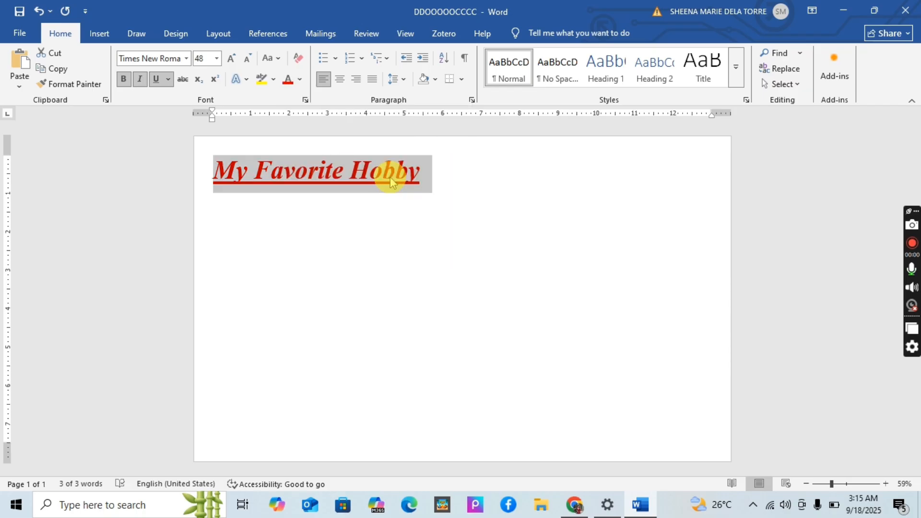
click(270, 222)
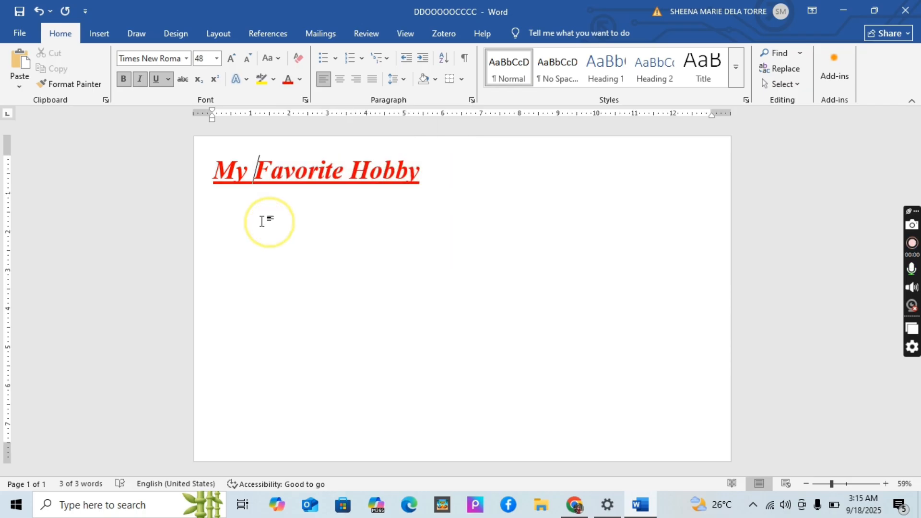
Apply a custom purple font color, #982AC4 (RGB 152, 42, 196), to the whole title.
drag(204, 175, 435, 163)
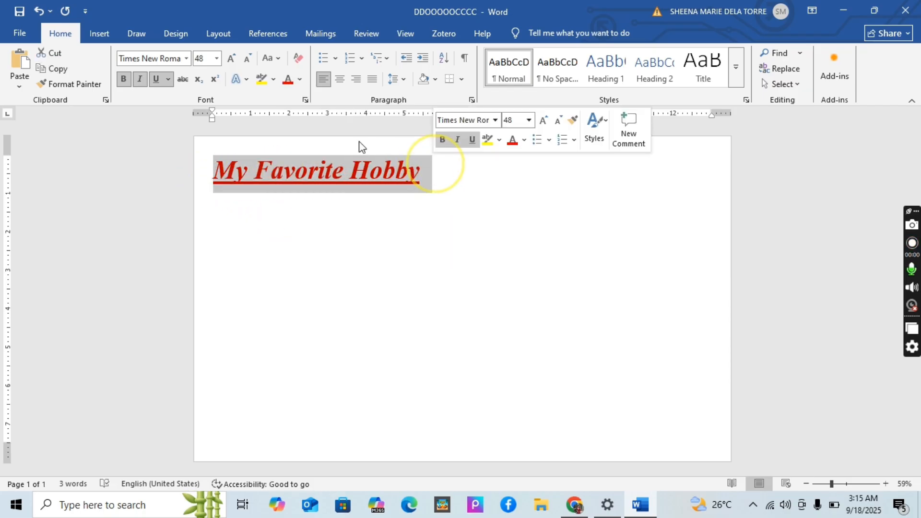
click(300, 80)
mouse_move(313, 338)
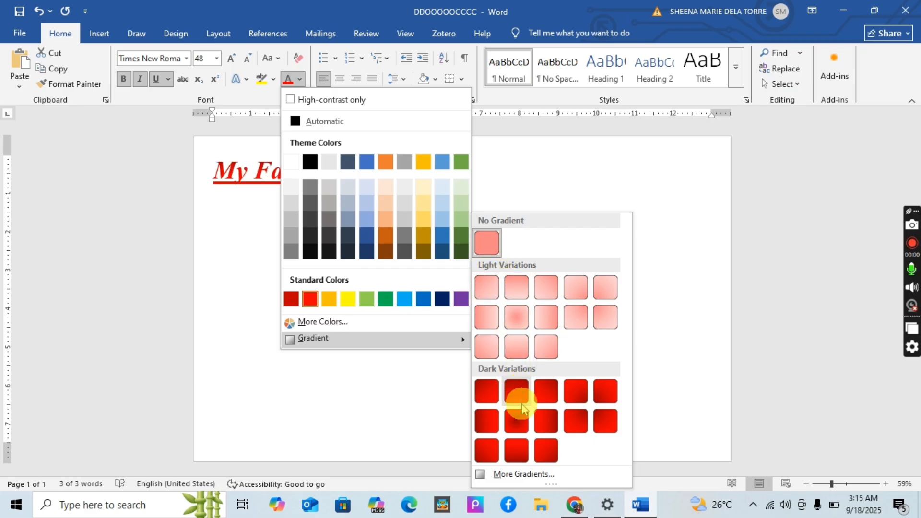
click(337, 320)
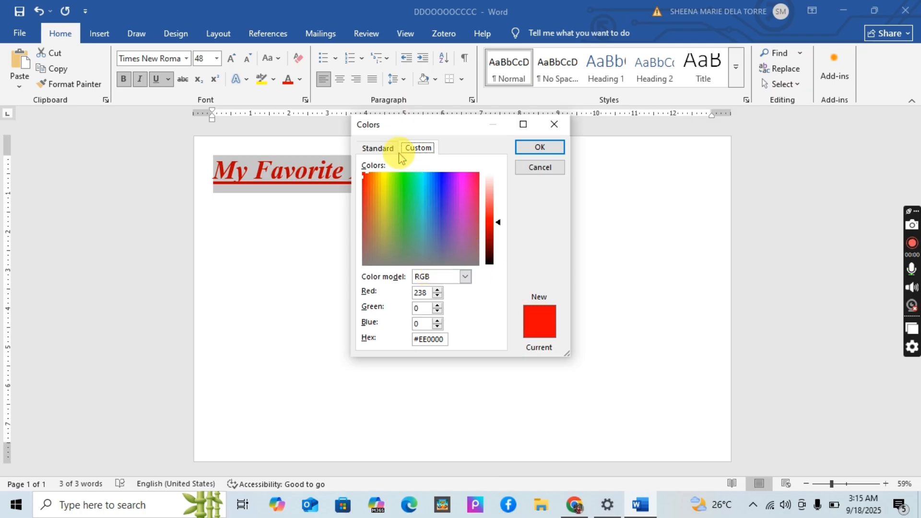
click(466, 197)
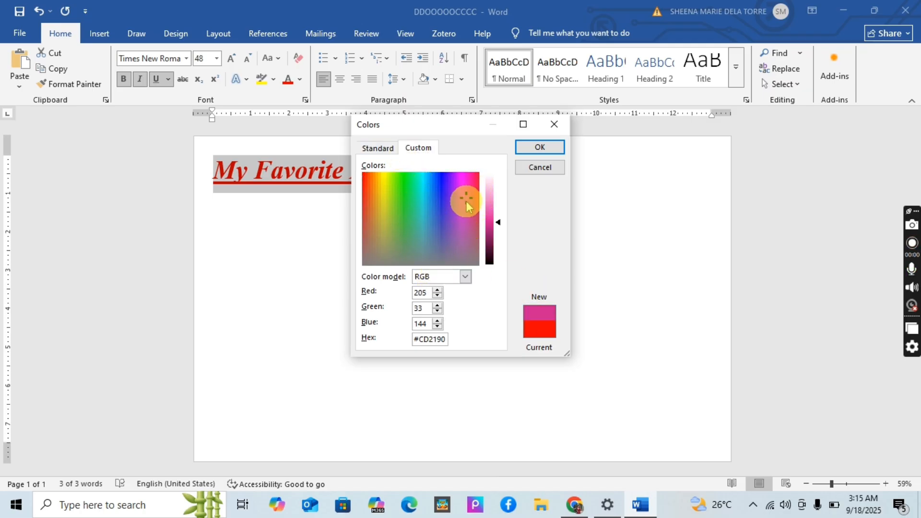
click(460, 242)
click(454, 204)
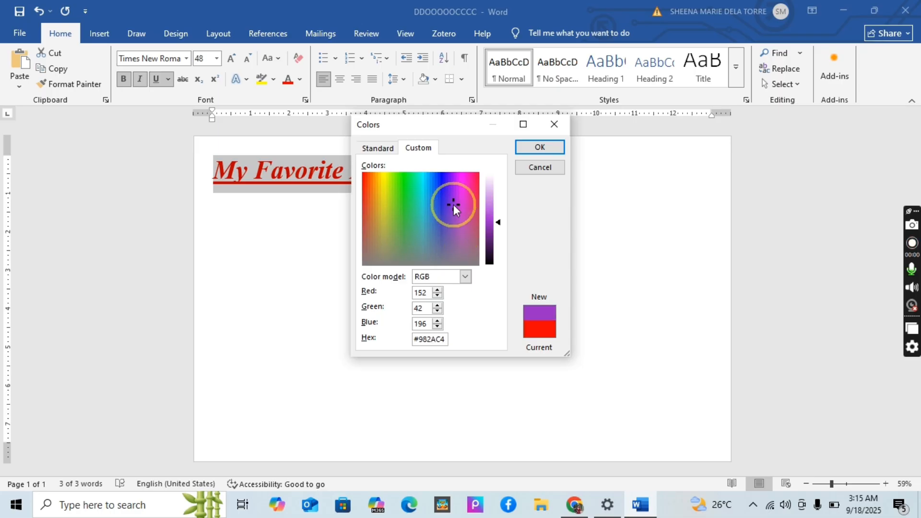
click(531, 147)
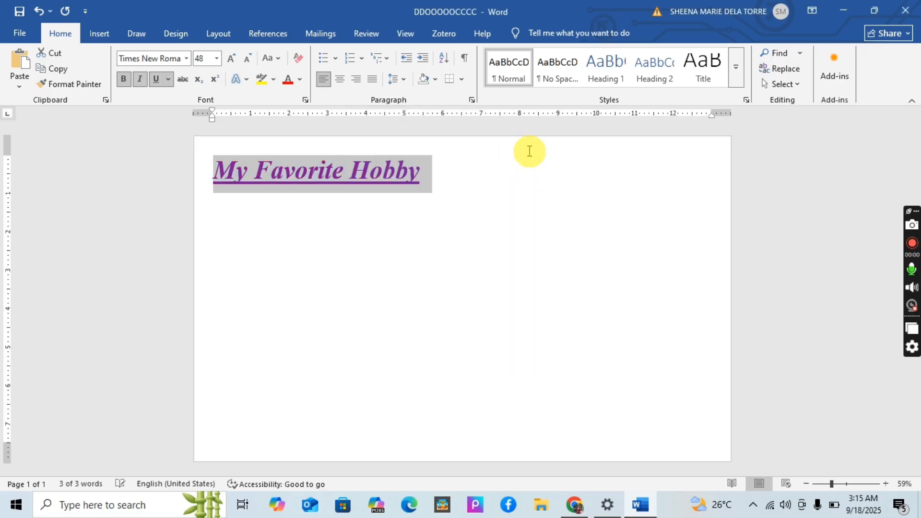
click(442, 259)
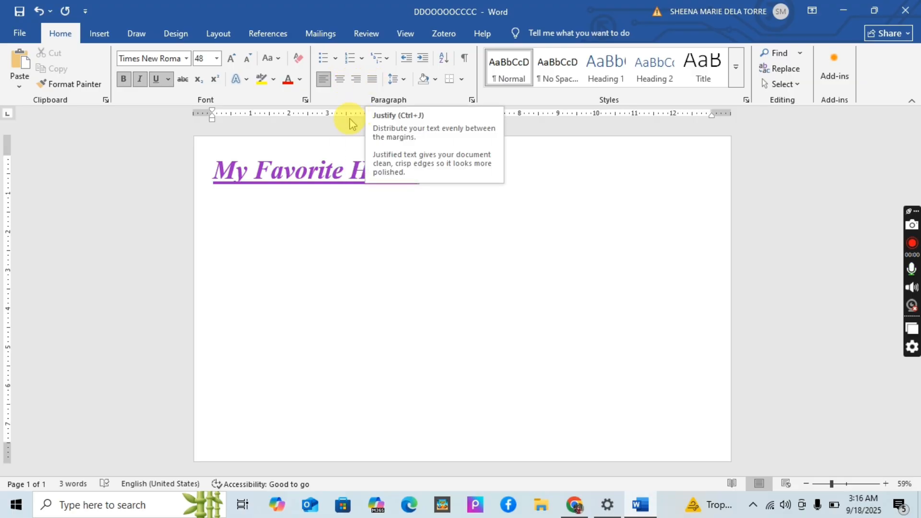
Try centered, right and justified alignment on the title, and settle on centering it on the page.
drag(206, 171, 471, 177)
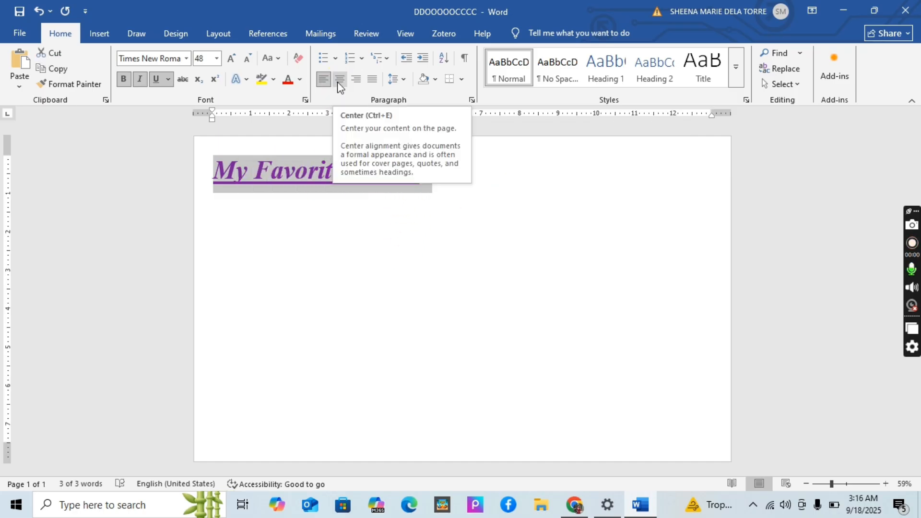
click(340, 81)
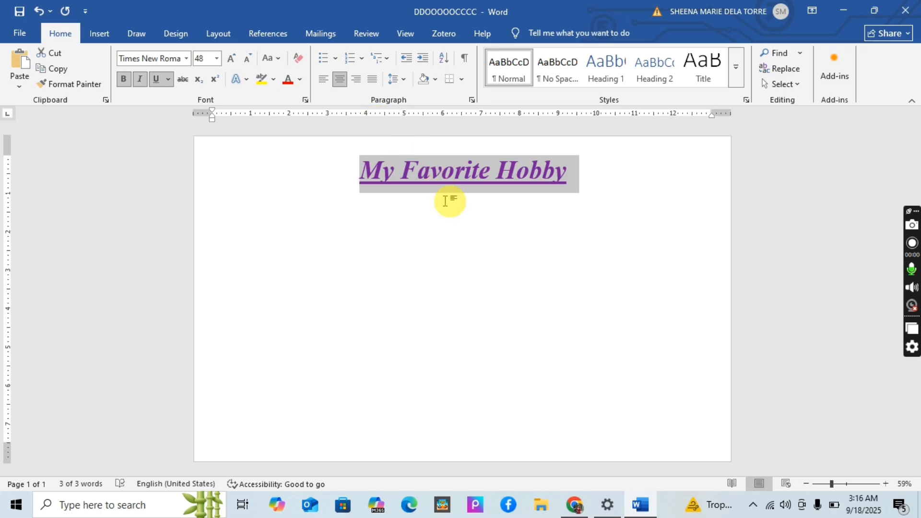
click(356, 80)
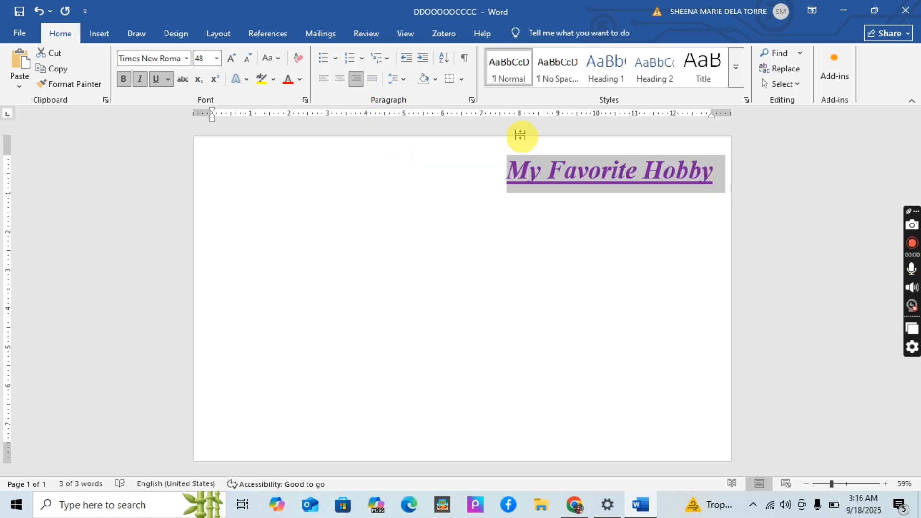
click(373, 79)
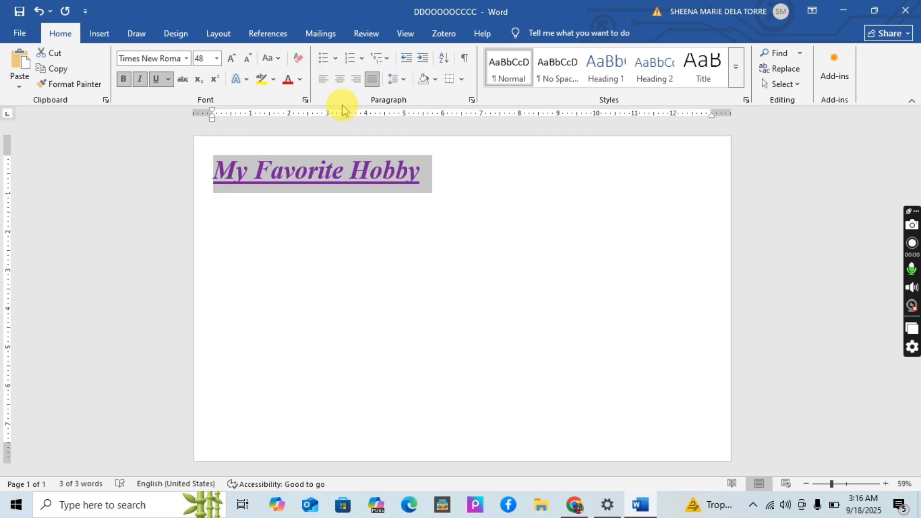
click(340, 80)
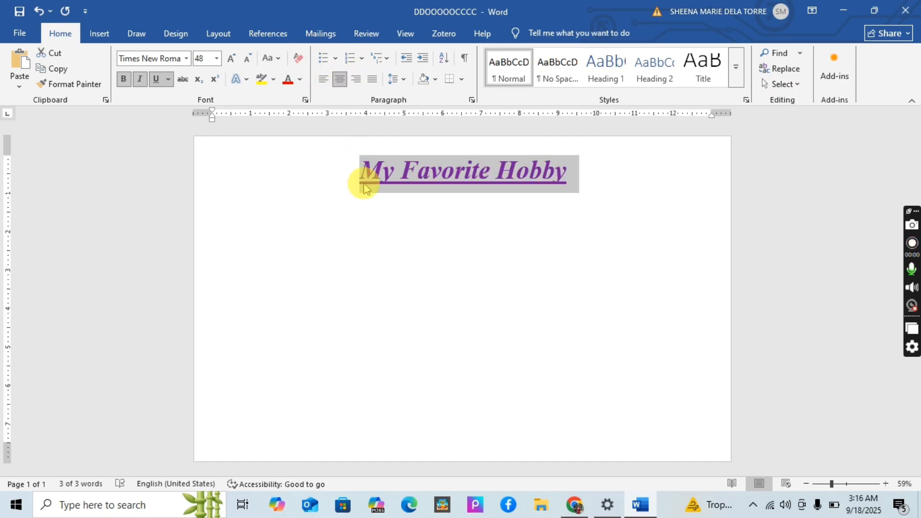
click(398, 197)
click(573, 174)
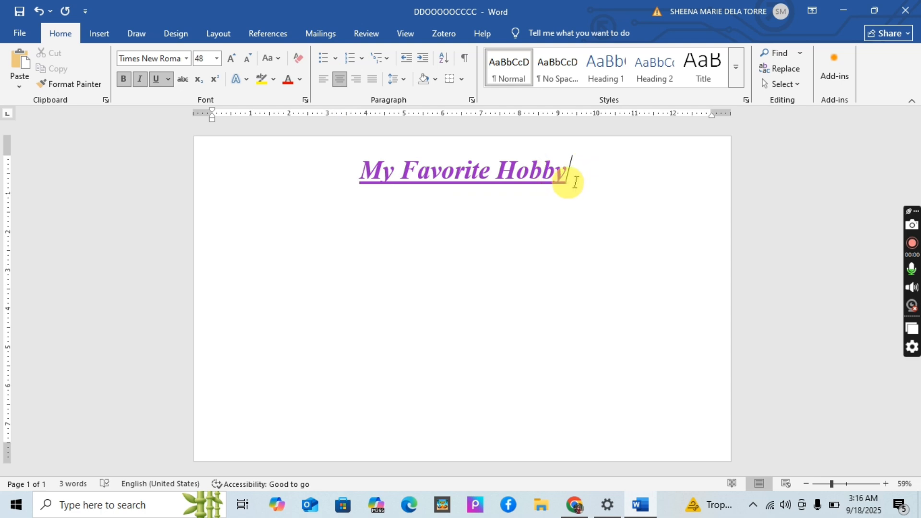